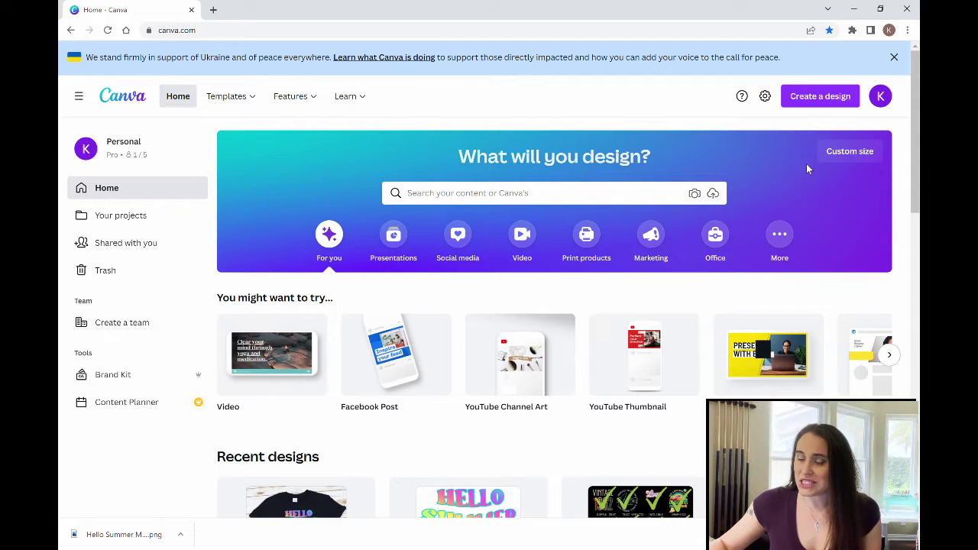
# - Create a new custom-size design 2000 px wide by 2000 px high
pyautogui.click(811, 105)
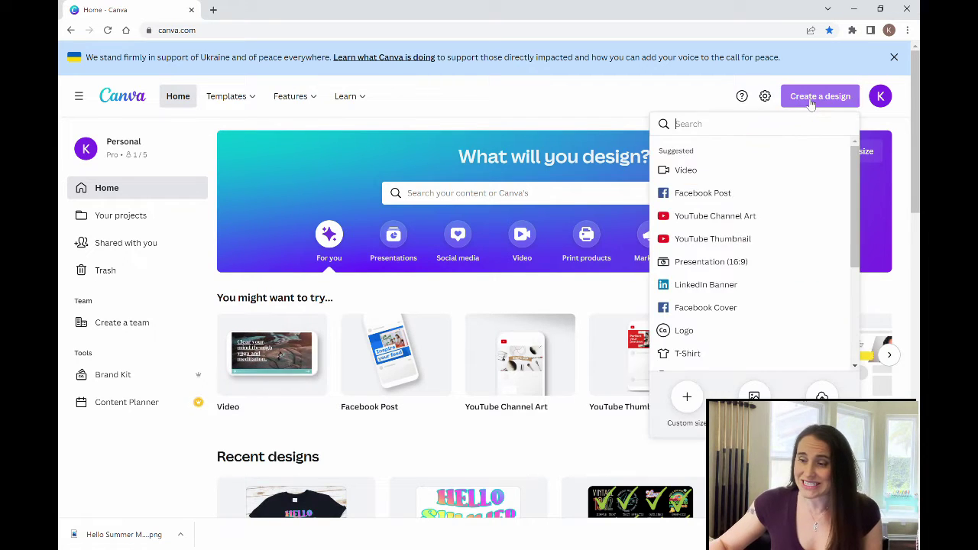
pyautogui.click(697, 397)
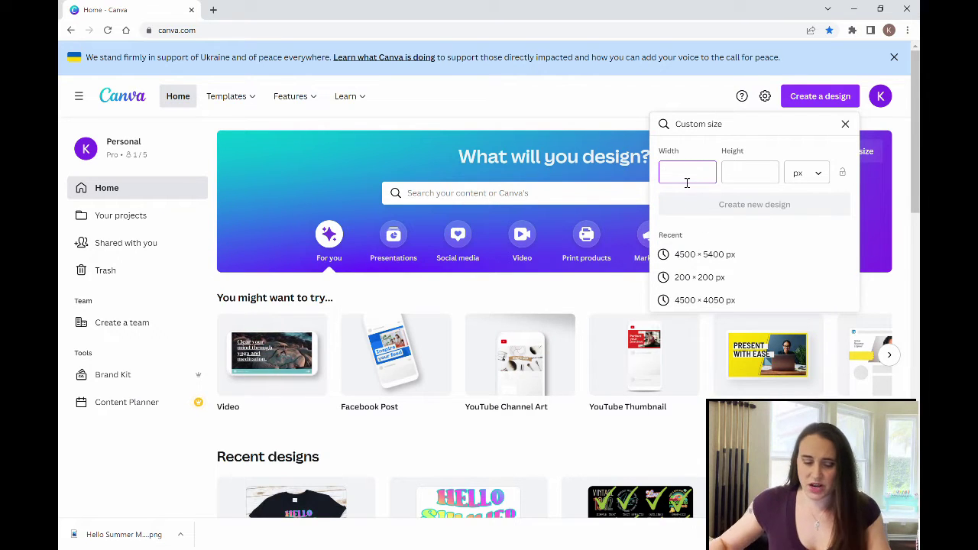
pyautogui.write('2000')
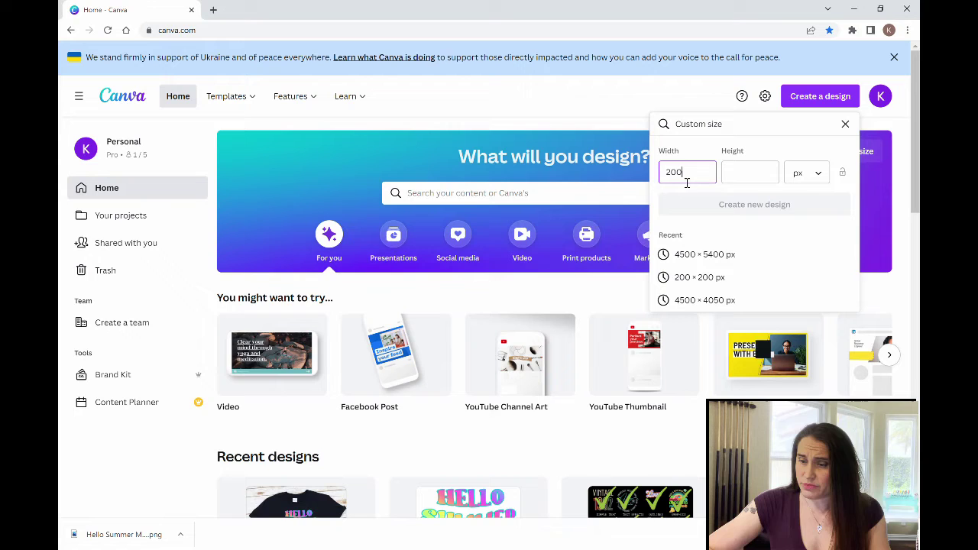
pyautogui.click(731, 174)
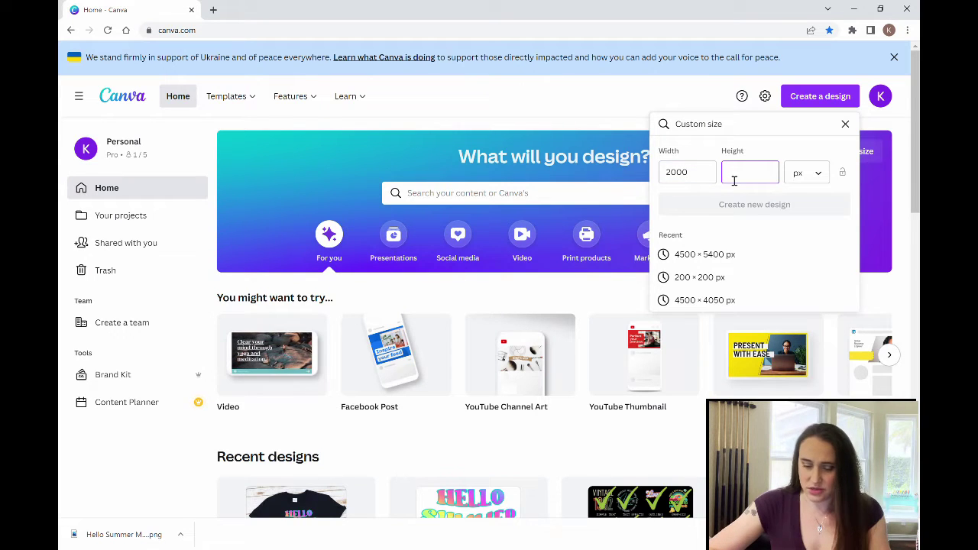
pyautogui.write('2000')
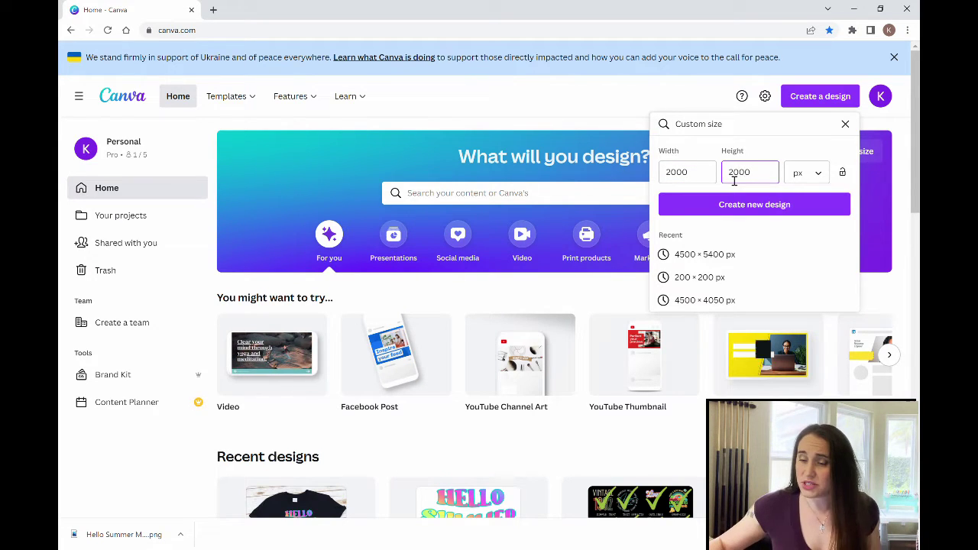
pyautogui.click(769, 206)
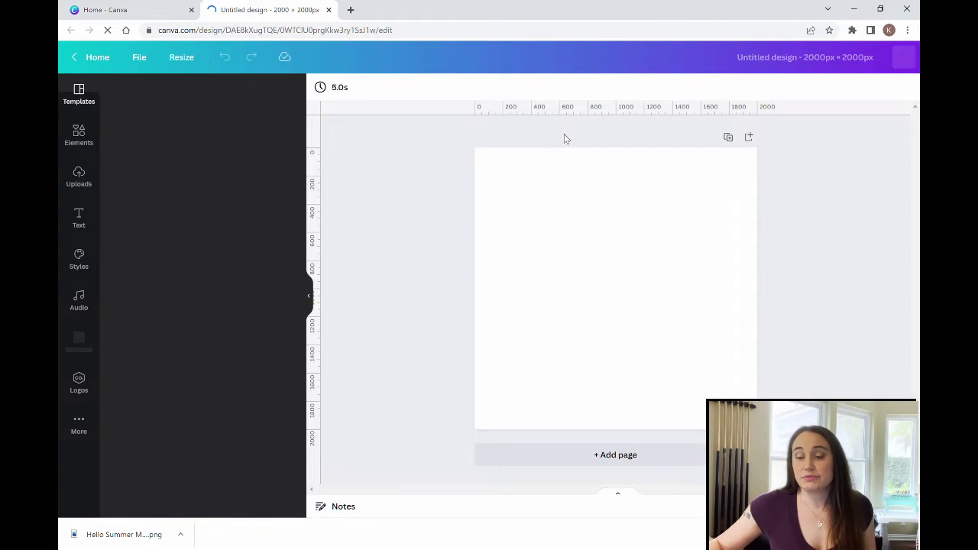
# - Search the Elements library for 'shirt mockup' and filter the results to Photos
pyautogui.click(310, 298)
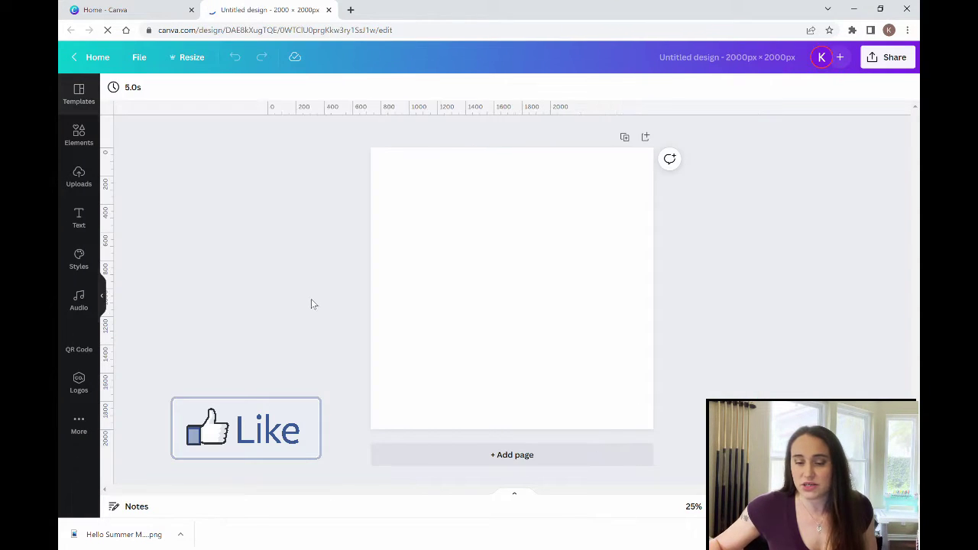
pyautogui.click(75, 141)
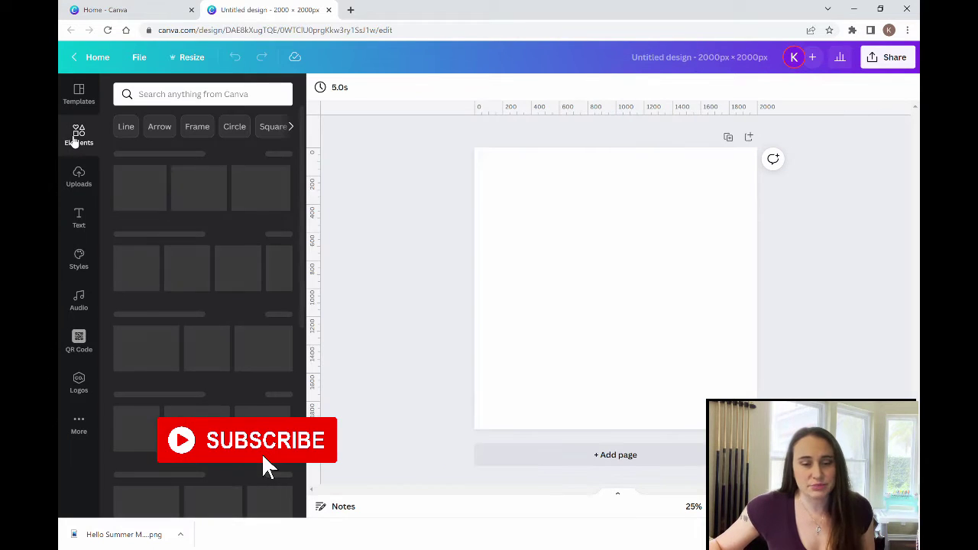
pyautogui.click(201, 95)
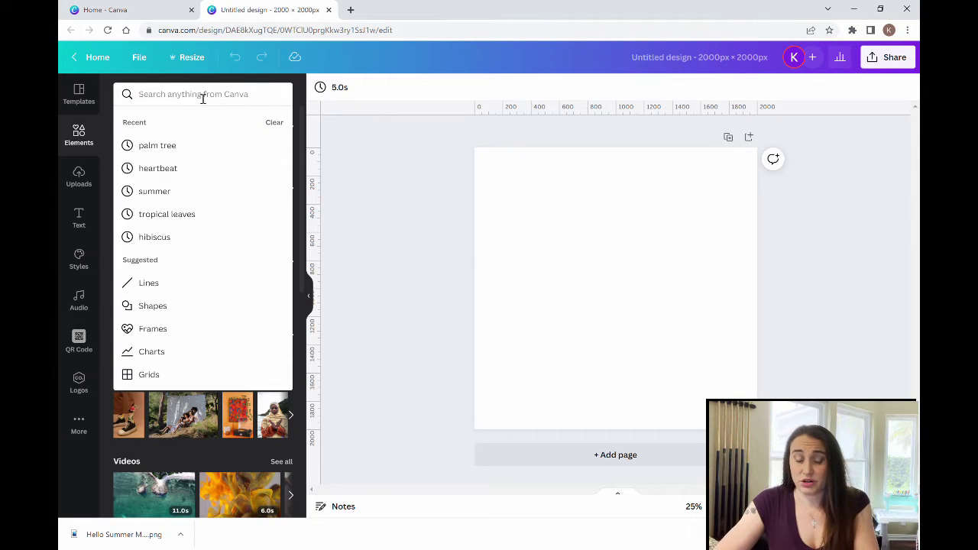
pyautogui.write('shi')
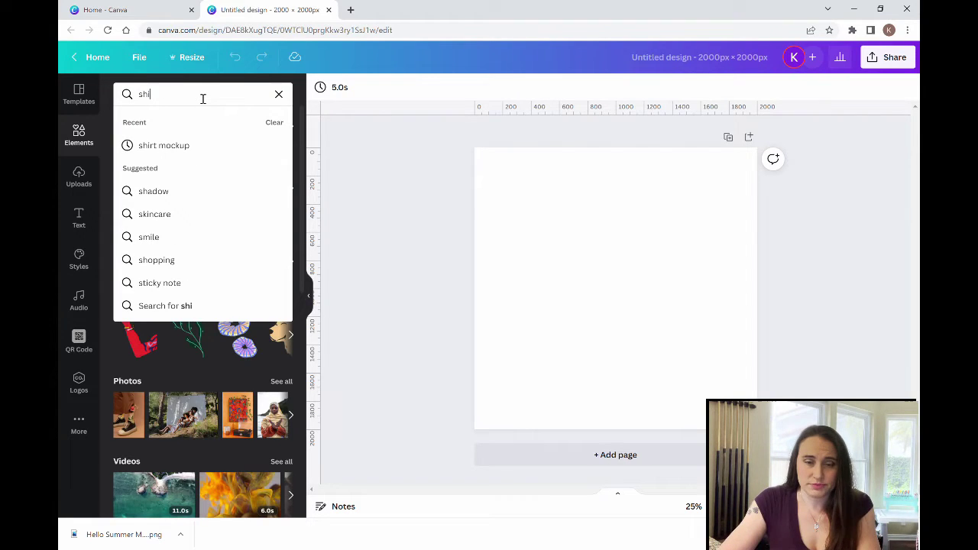
pyautogui.click(168, 144)
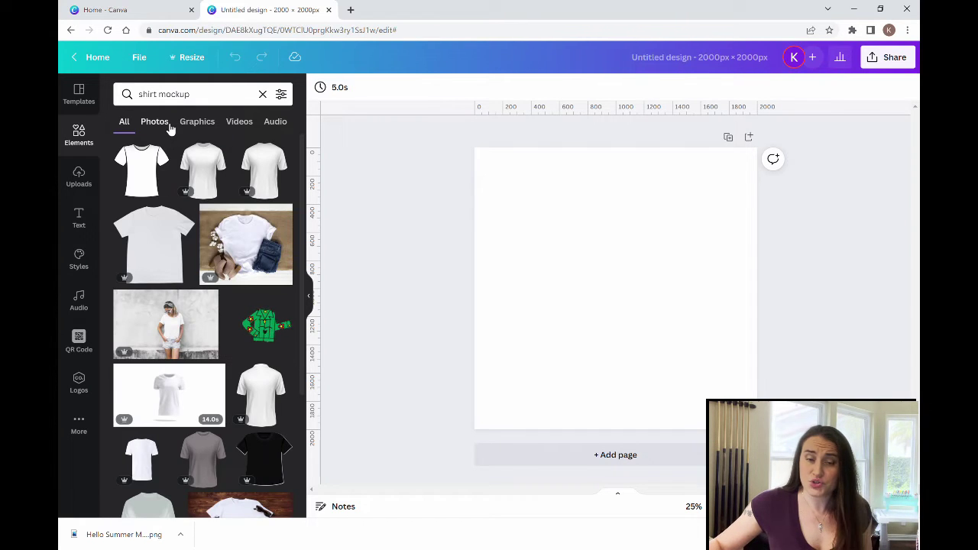
pyautogui.click(171, 128)
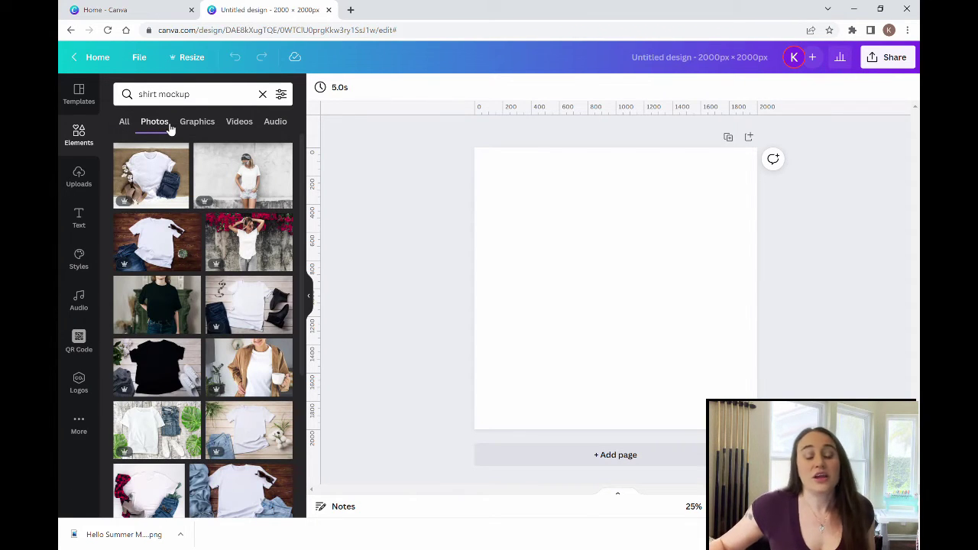
pyautogui.scroll(-3, 188, 202)
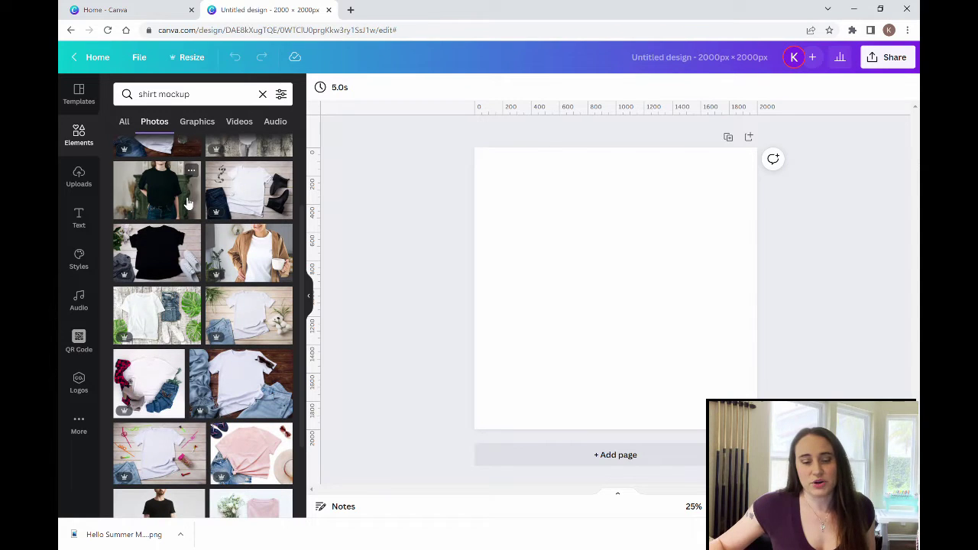
pyautogui.scroll(-7, 230, 336)
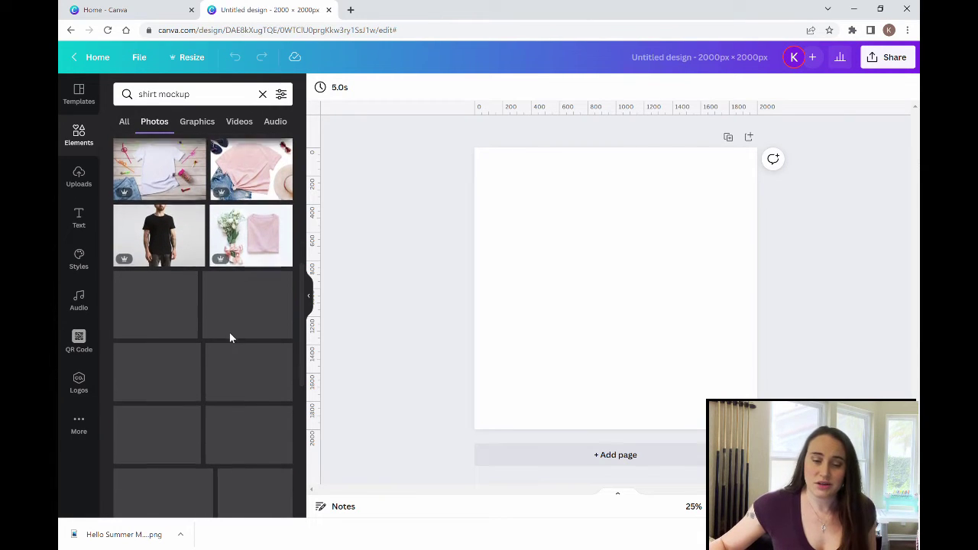
pyautogui.scroll(10, 230, 334)
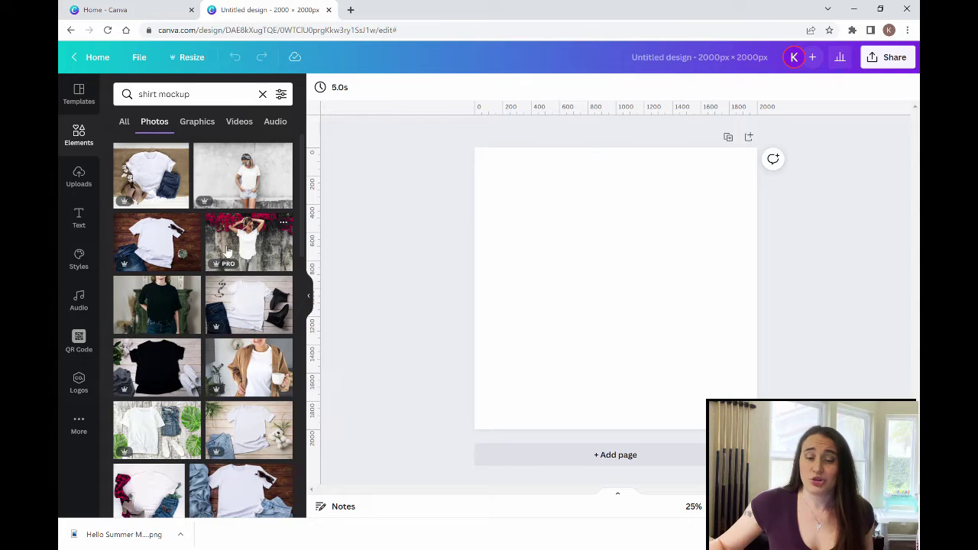
# - Try two black-shirt photos on the page, then delete them both
pyautogui.click(155, 311)
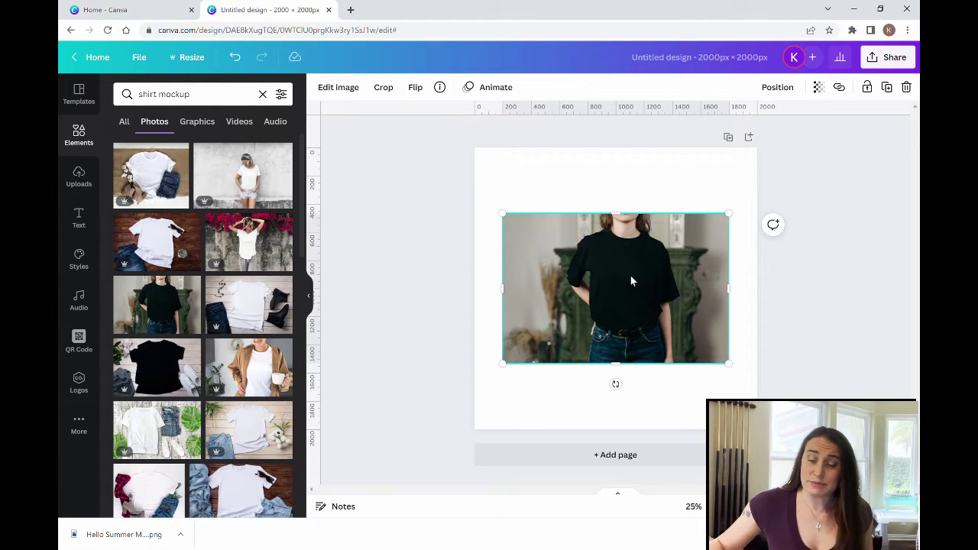
pyautogui.press('Delete')
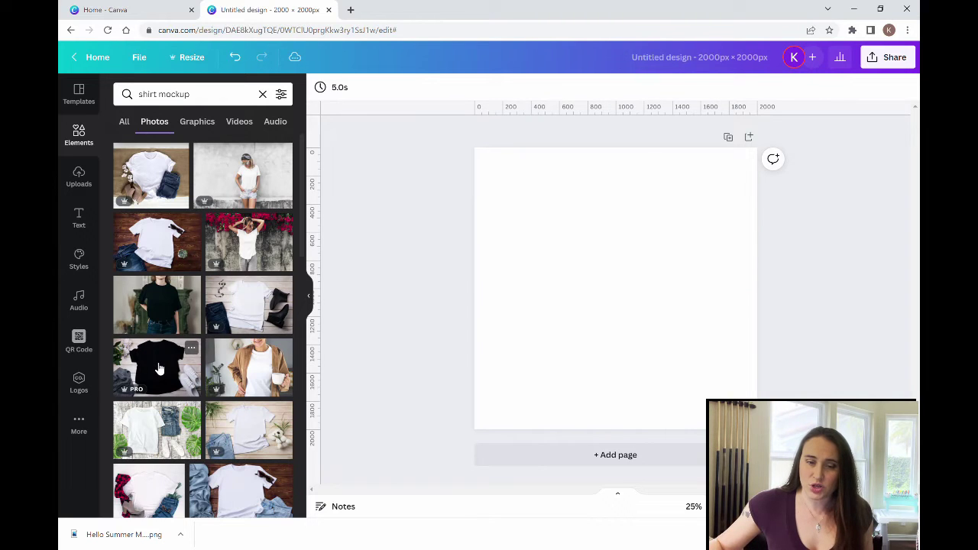
pyautogui.click(159, 369)
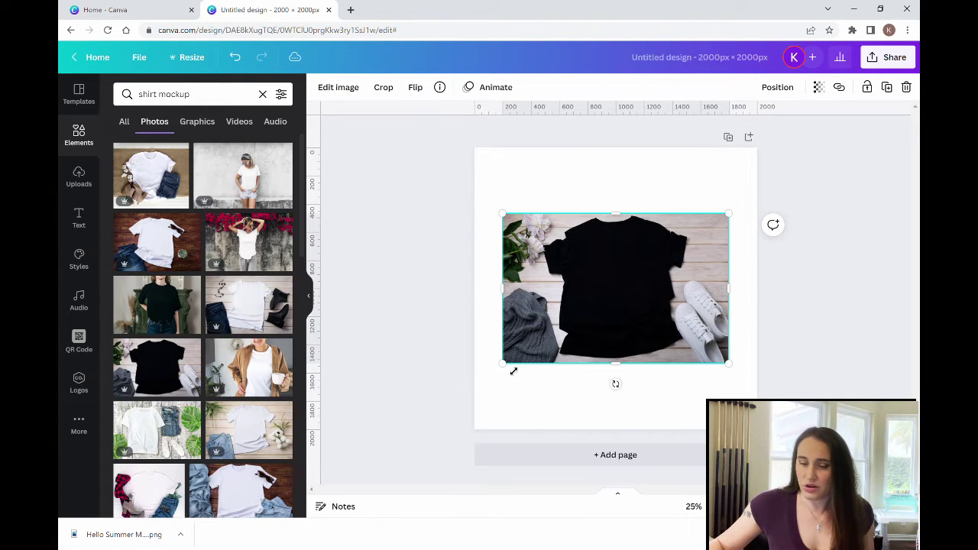
pyautogui.moveTo(508, 373); pyautogui.dragTo(412, 429)
pyautogui.moveTo(559, 354); pyautogui.dragTo(575, 364)
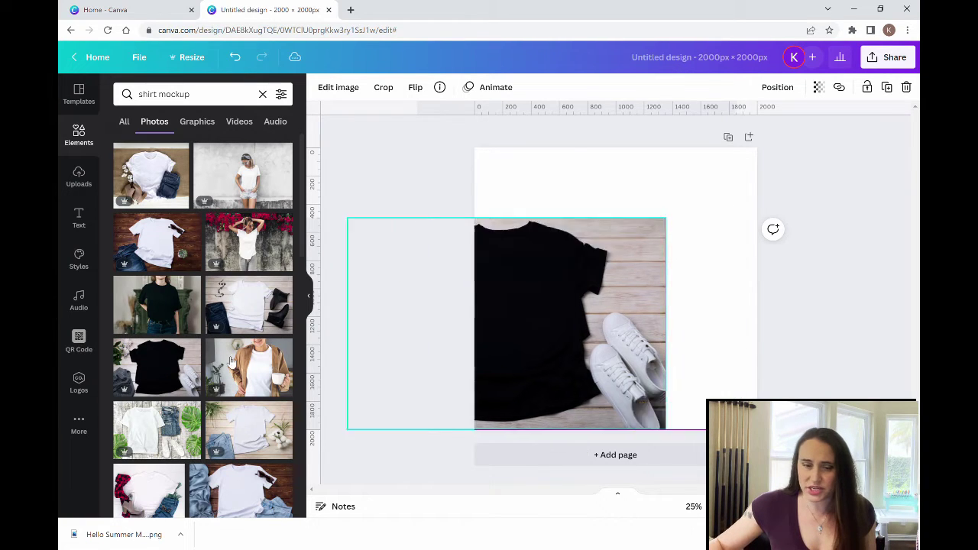
pyautogui.press('Delete')
# - Add the white t-shirt-on-wood photo, enlarge it over the whole page and centre it
pyautogui.click(157, 241)
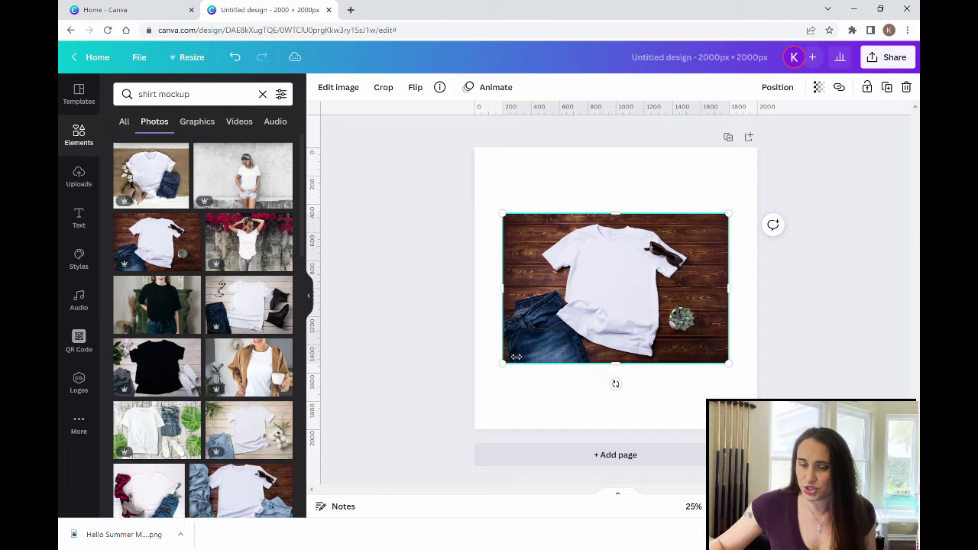
pyautogui.moveTo(503, 363); pyautogui.dragTo(404, 439)
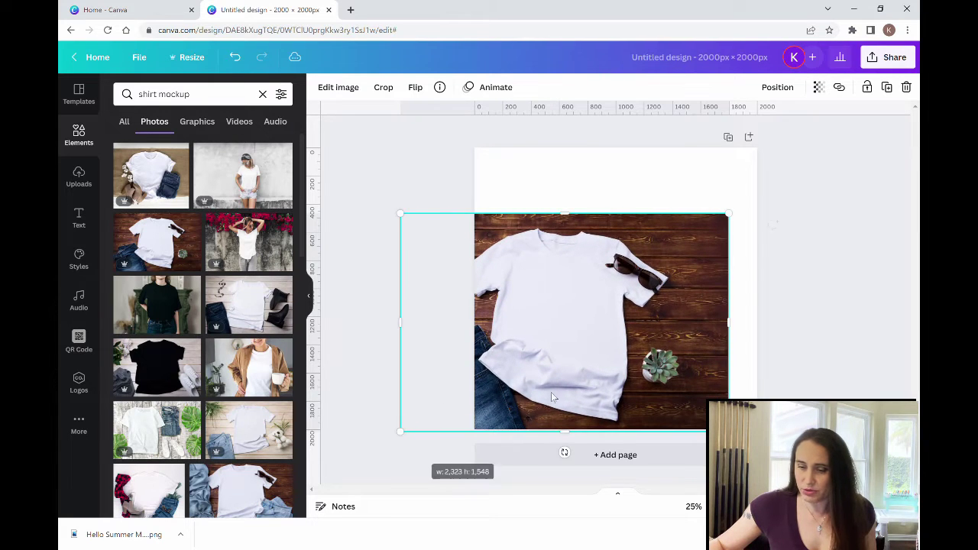
pyautogui.moveTo(730, 217); pyautogui.dragTo(830, 153)
pyautogui.moveTo(663, 328); pyautogui.dragTo(669, 329)
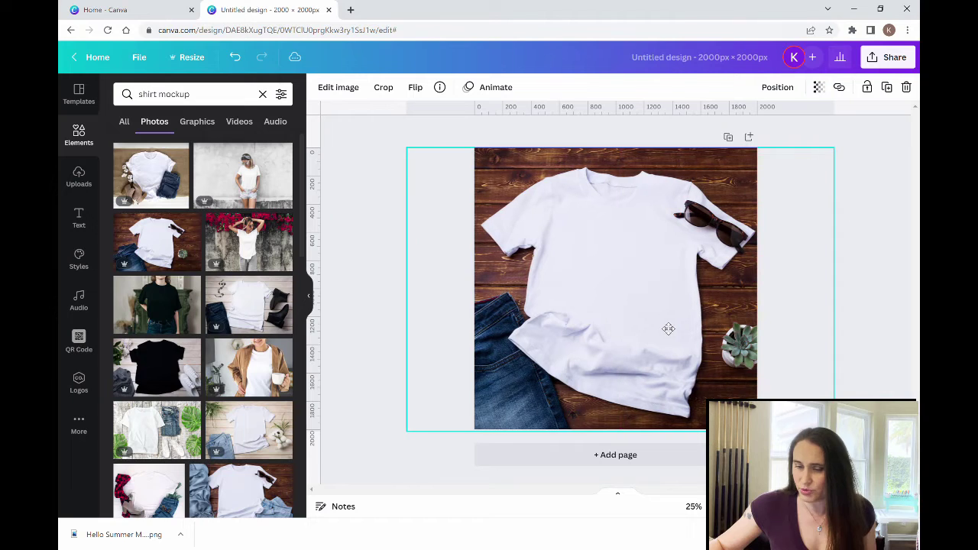
pyautogui.click(386, 214)
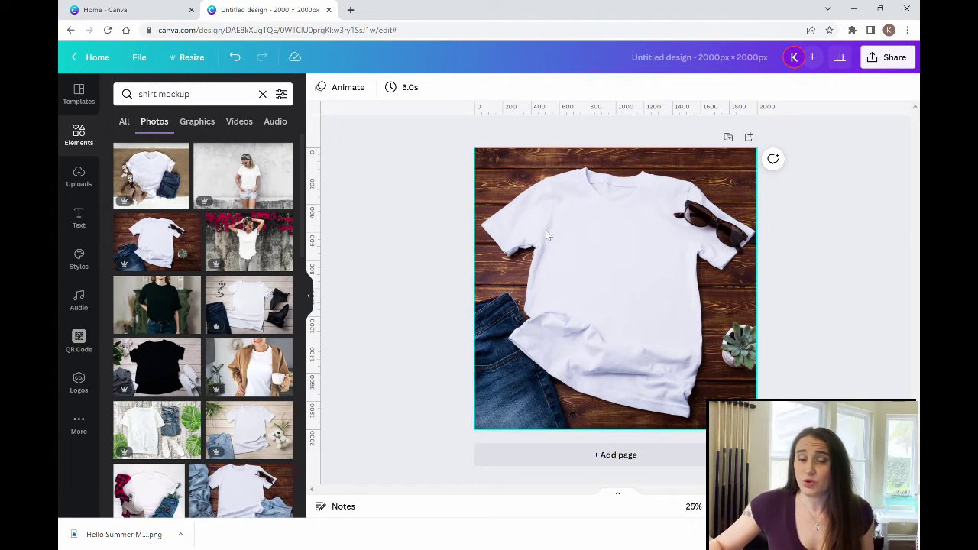
pyautogui.scroll(-1, 172, 345)
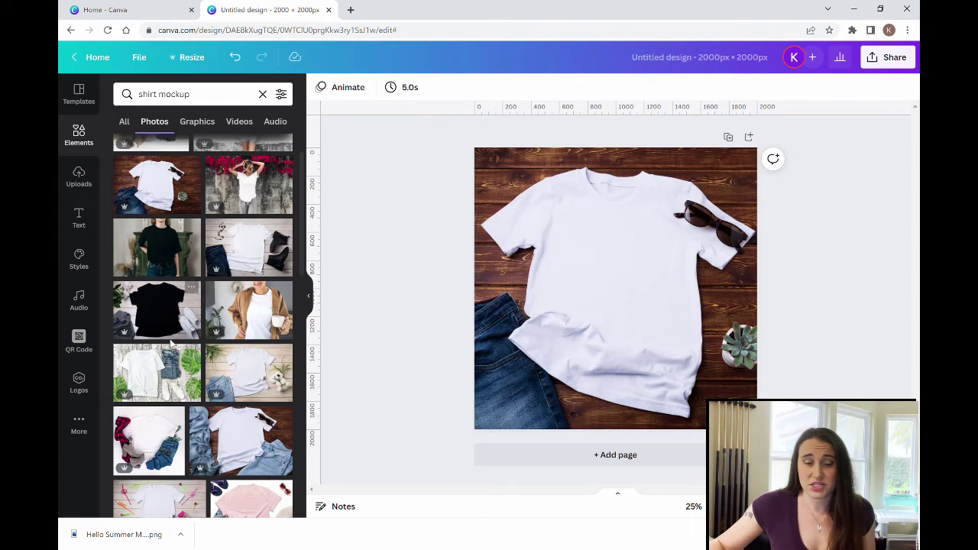
pyautogui.click(168, 326)
pyautogui.scroll(-1, 196, 274)
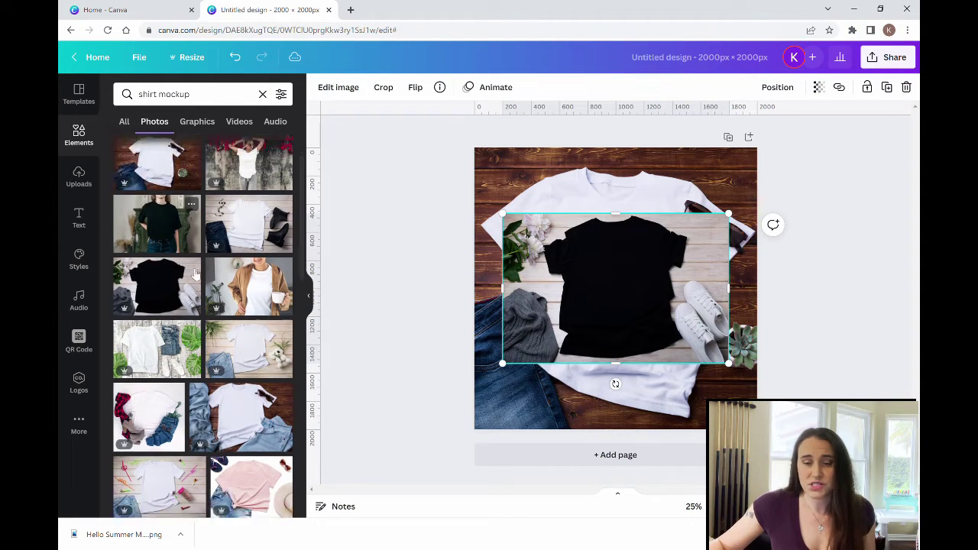
pyautogui.scroll(-5, 195, 274)
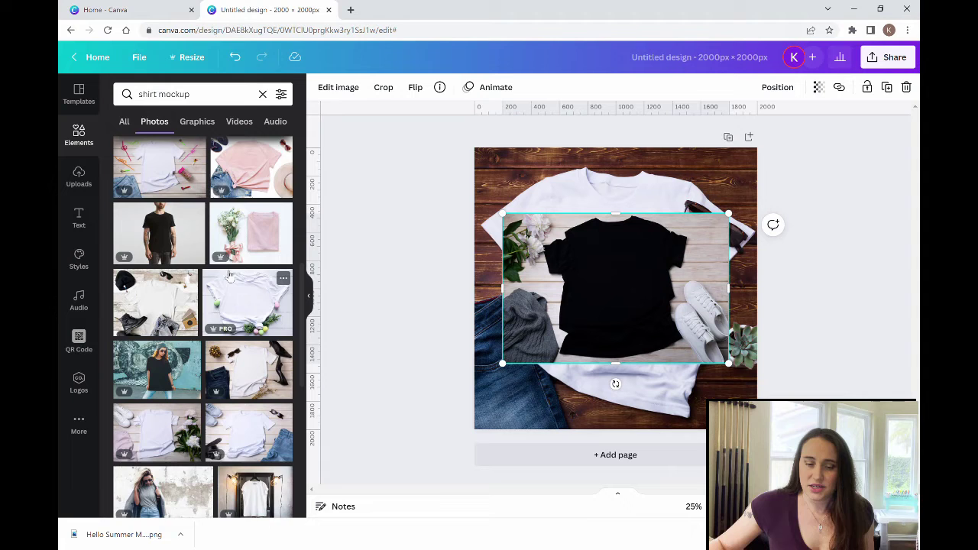
pyautogui.scroll(-4, 222, 291)
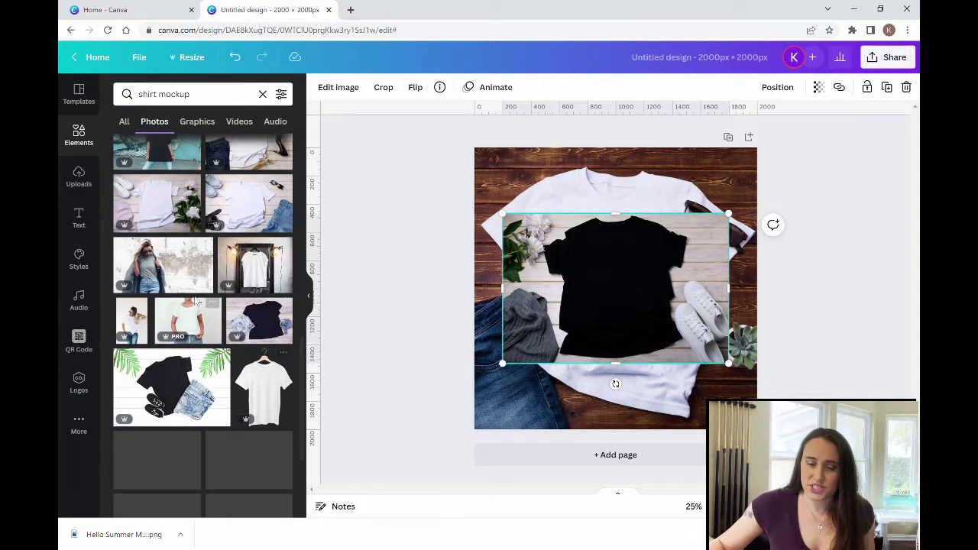
pyautogui.press('Delete')
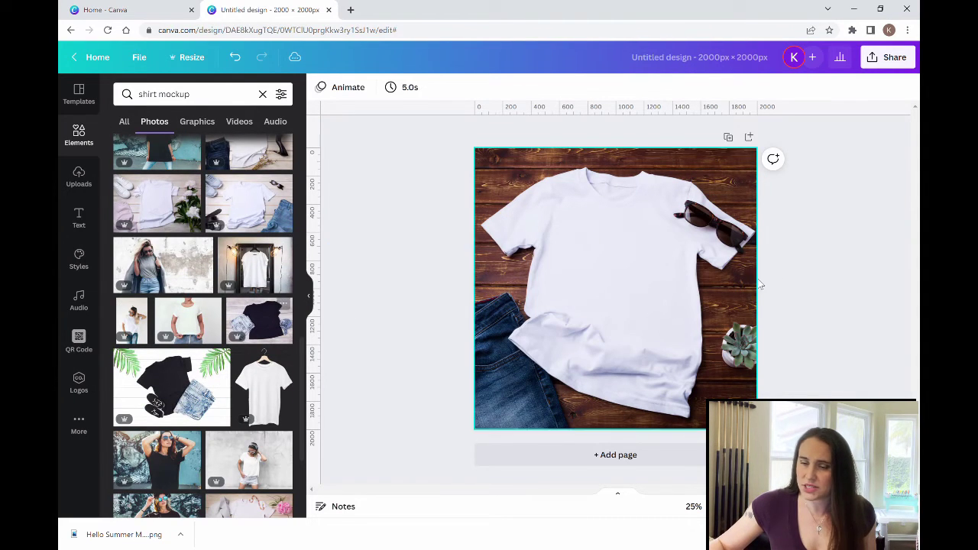
# - Add the black-shirt-with-denim-shorts photo and enlarge it past the page edge
pyautogui.click(256, 321)
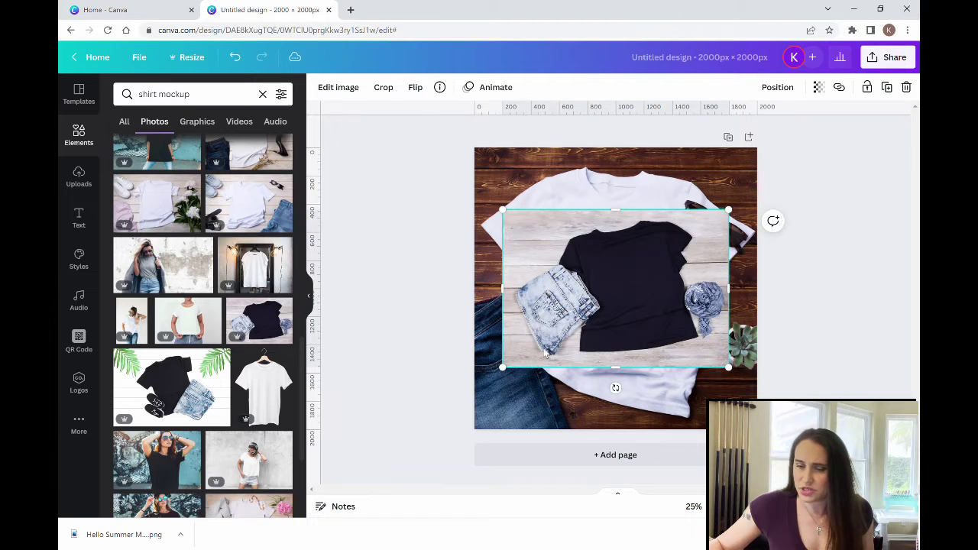
pyautogui.moveTo(508, 377); pyautogui.dragTo(425, 459)
pyautogui.click(426, 459)
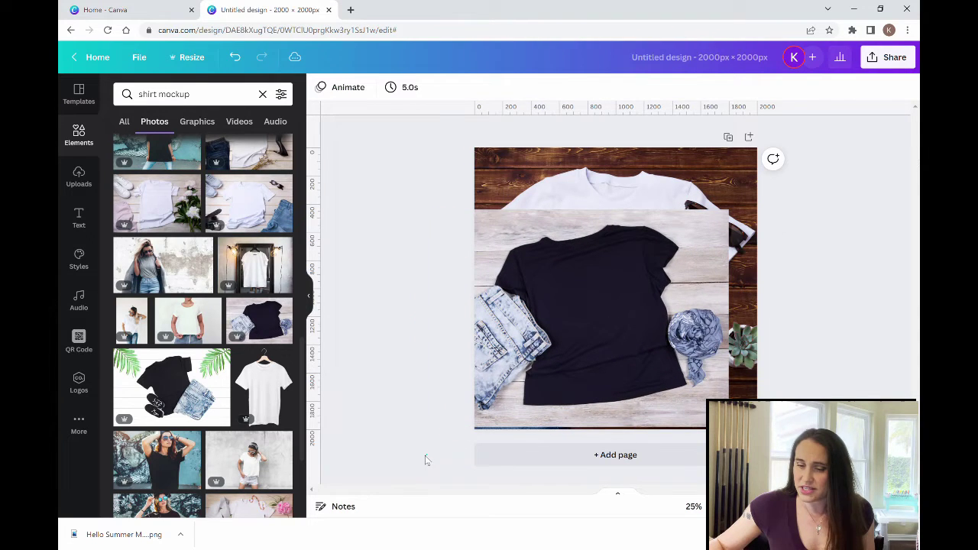
pyautogui.click(532, 372)
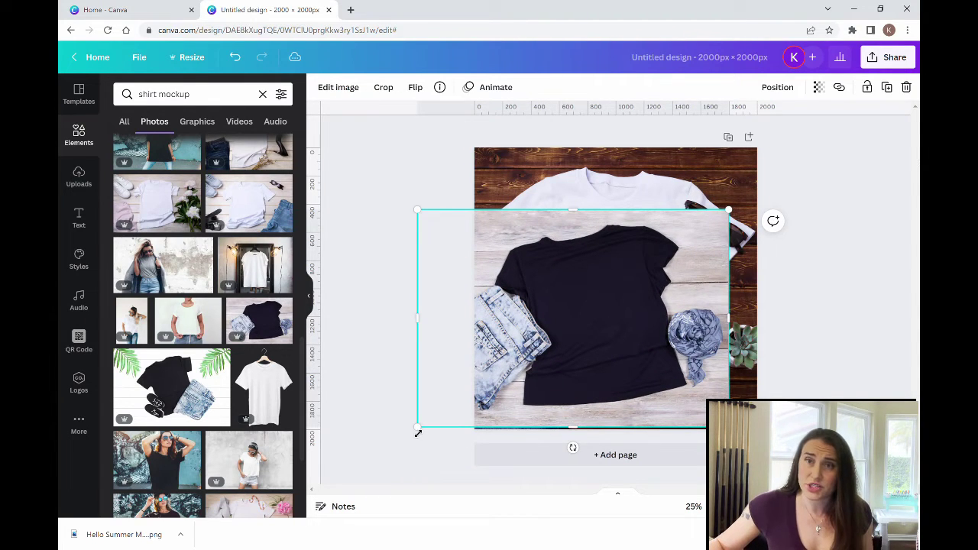
# - Enlarge the photo further and shift it left so it covers the entire page
pyautogui.moveTo(416, 438); pyautogui.dragTo(411, 441)
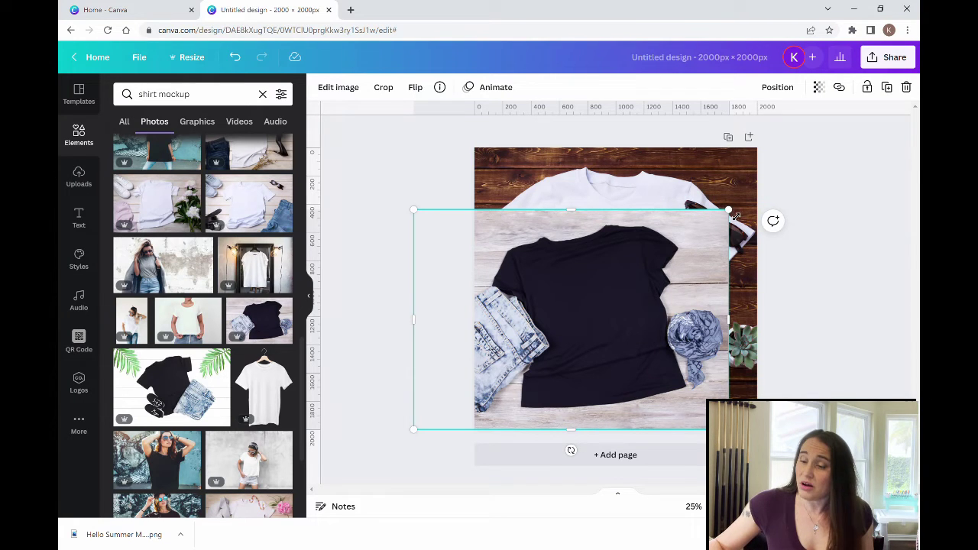
pyautogui.moveTo(736, 217); pyautogui.dragTo(832, 157)
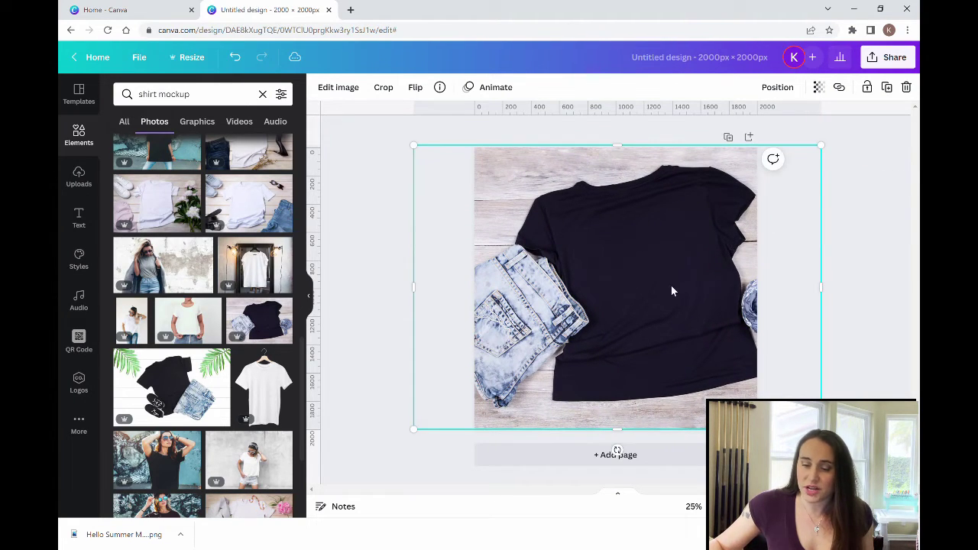
pyautogui.moveTo(671, 290); pyautogui.dragTo(642, 293)
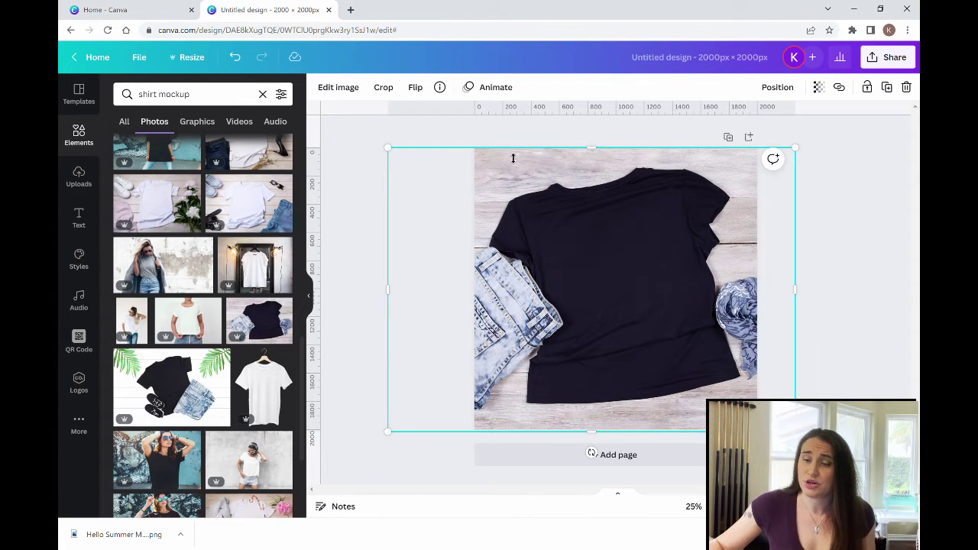
pyautogui.click(480, 132)
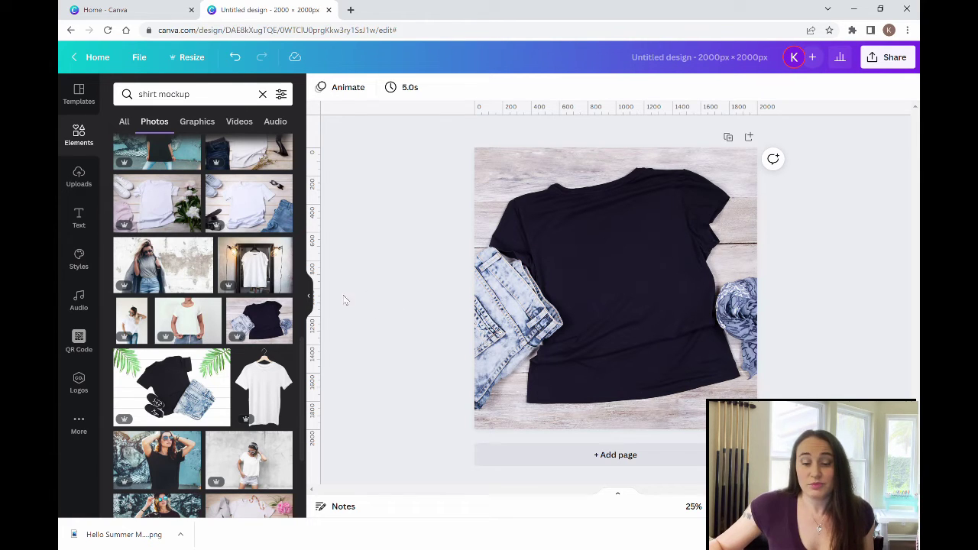
# - Add the palm-leaf black-shirt photo, then resize and reposition it to cover the page
pyautogui.click(173, 378)
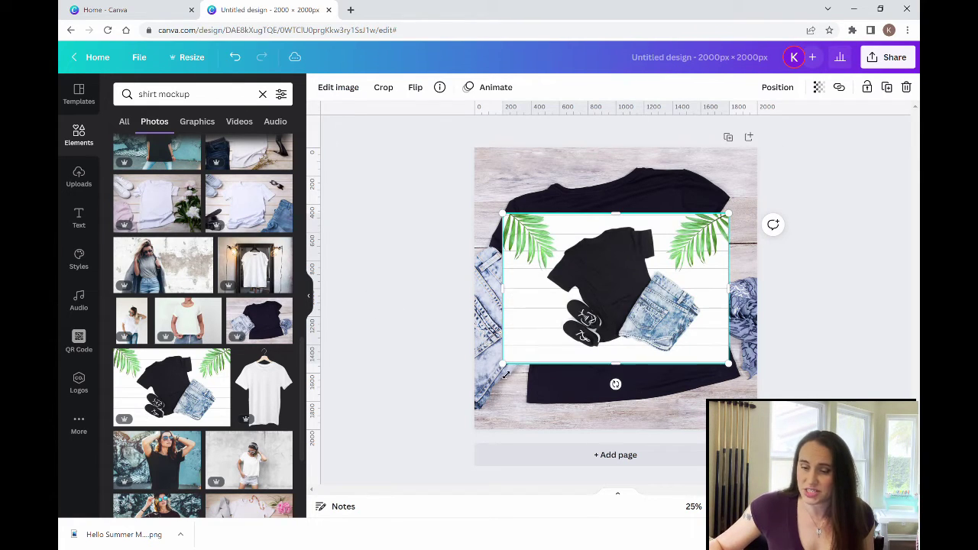
pyautogui.moveTo(504, 373); pyautogui.dragTo(393, 446)
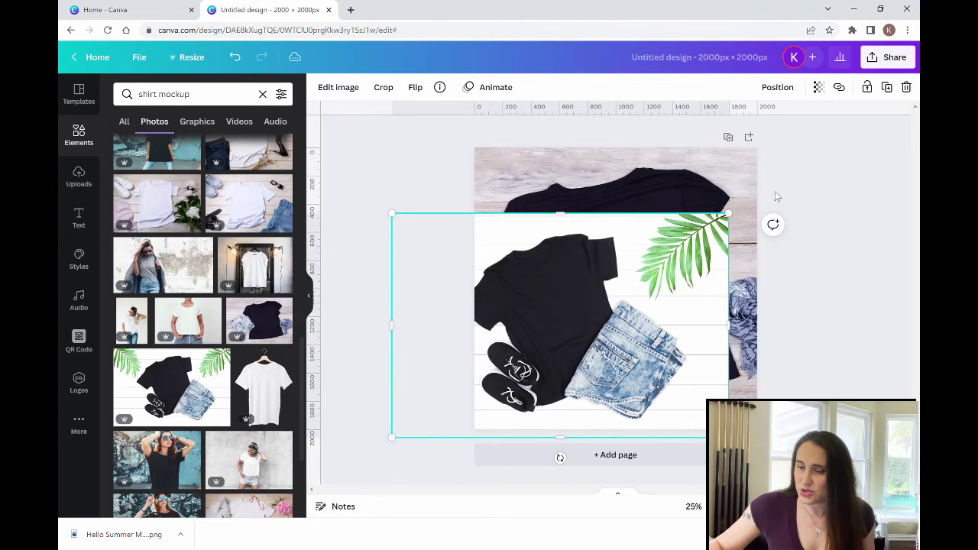
pyautogui.moveTo(729, 215); pyautogui.dragTo(843, 139)
pyautogui.moveTo(705, 278); pyautogui.dragTo(708, 291)
pyautogui.moveTo(848, 445); pyautogui.dragTo(901, 482)
pyautogui.moveTo(678, 317); pyautogui.dragTo(662, 306)
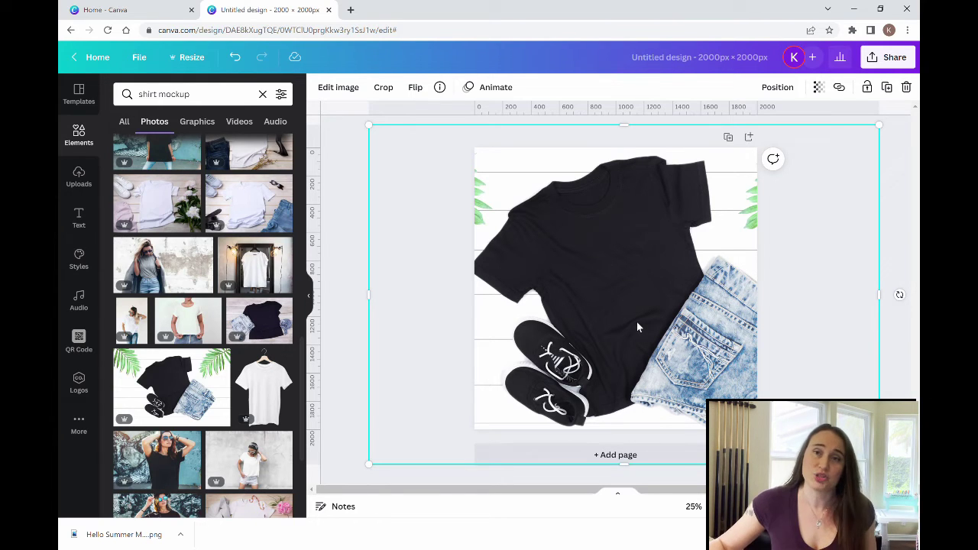
pyautogui.click(359, 285)
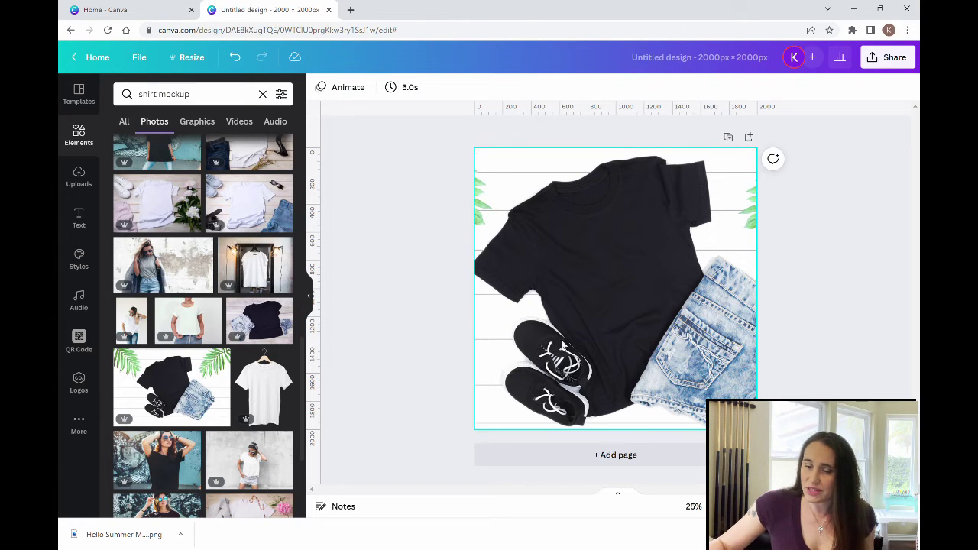
# - Add the uploaded Hello Summer design and move it onto the shirt
pyautogui.click(78, 177)
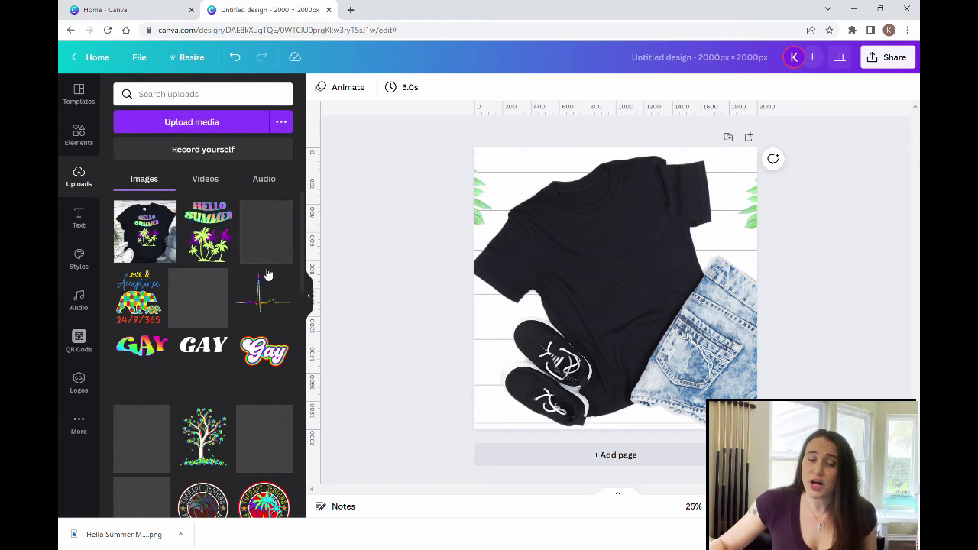
pyautogui.click(211, 248)
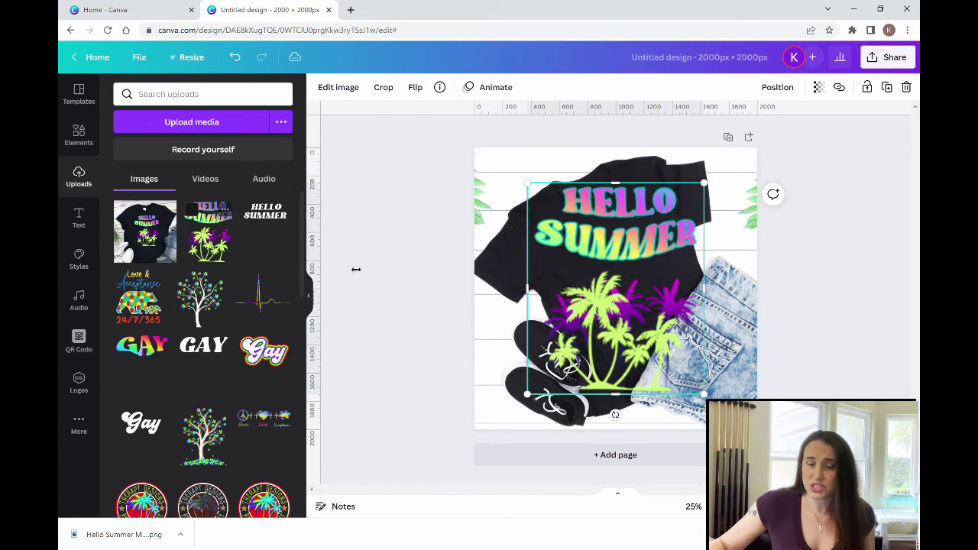
pyautogui.click(309, 295)
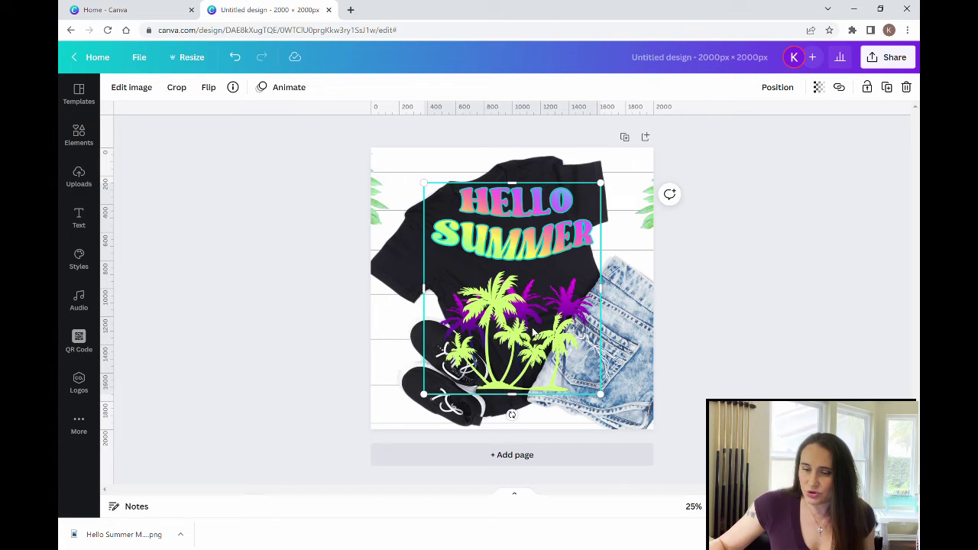
pyautogui.moveTo(533, 333)
pyautogui.mouseDown()
pyautogui.moveTo(533, 294)
pyautogui.moveTo(549, 343)
pyautogui.mouseUp()
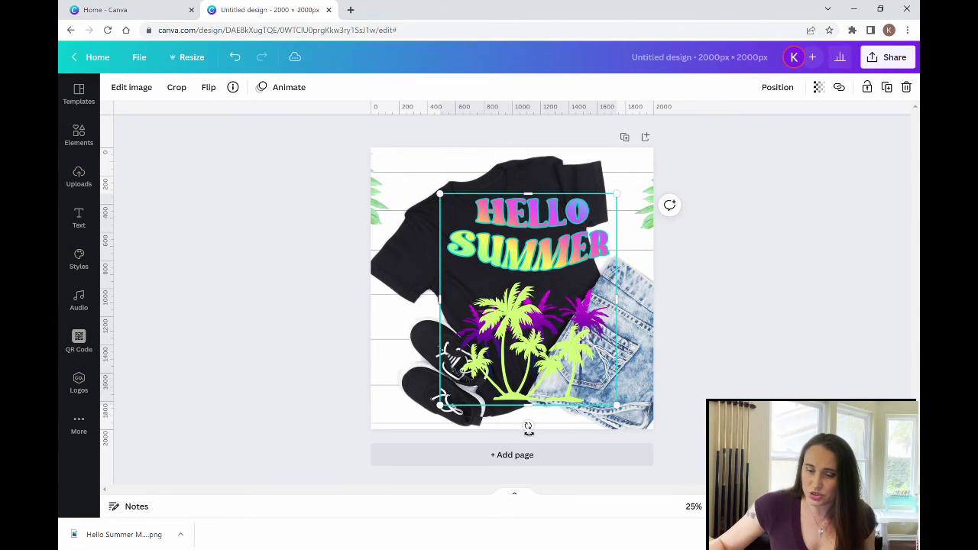
# - Rotate the design to about -23° and shrink it to fit the shirt's chest
pyautogui.moveTo(539, 430); pyautogui.dragTo(572, 406)
pyautogui.moveTo(491, 437); pyautogui.dragTo(532, 341)
pyautogui.moveTo(549, 246); pyautogui.dragTo(535, 257)
pyautogui.moveTo(594, 306); pyautogui.dragTo(588, 309)
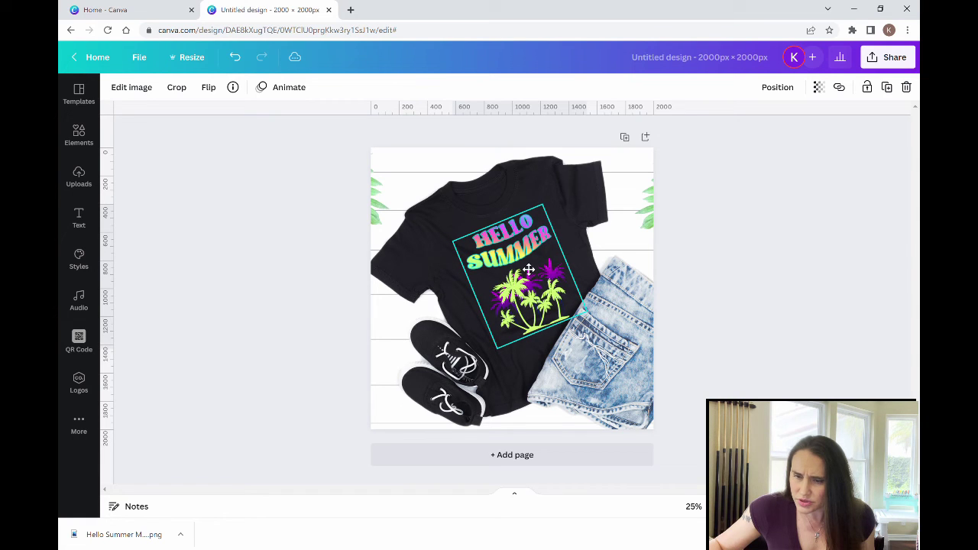
pyautogui.moveTo(529, 270); pyautogui.dragTo(524, 265)
pyautogui.click(718, 292)
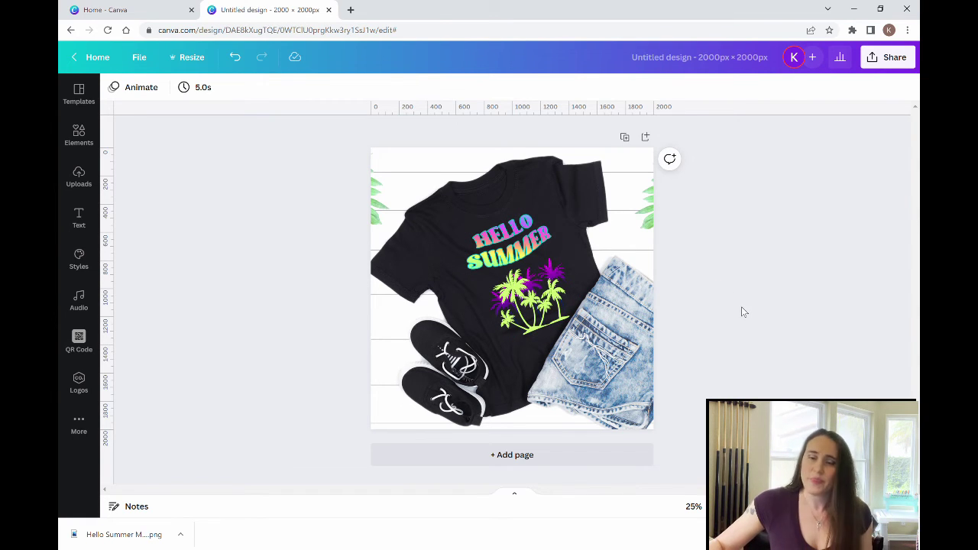